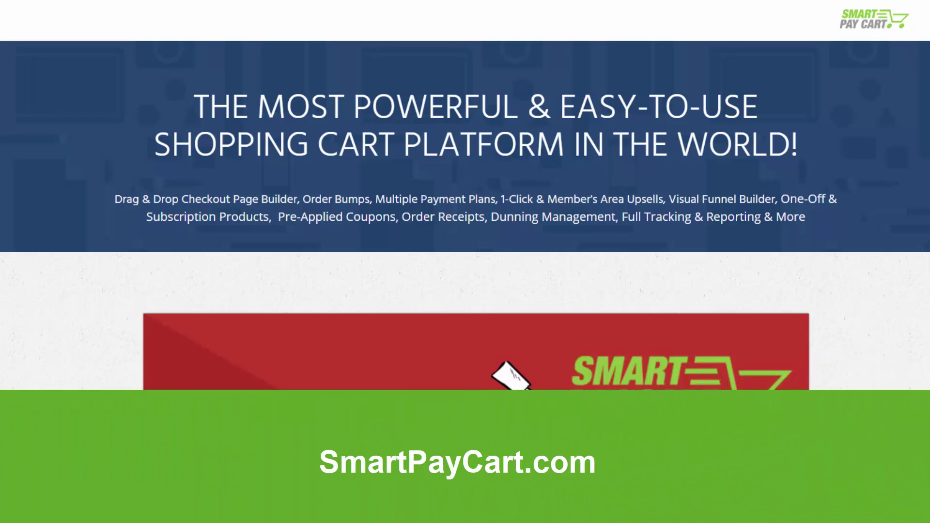
Scroll down the SmartPayCart.com homepage past the video to the cart abandonment section.
scroll(465, 290, down, 3)
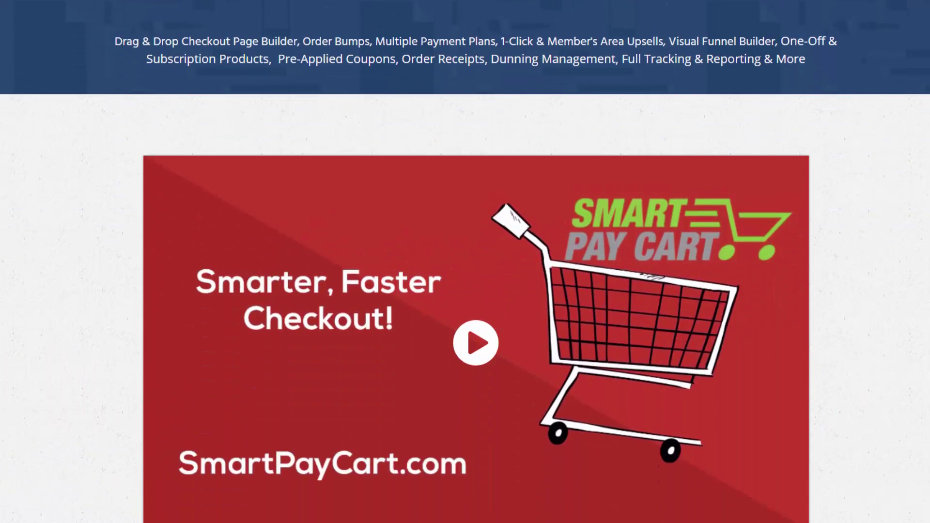
scroll(465, 290, down, 2)
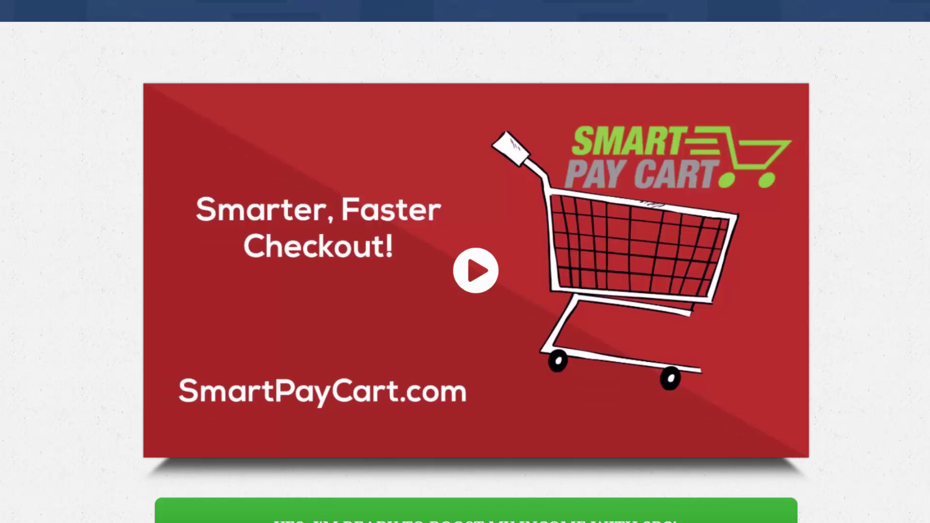
scroll(465, 262, down, 10)
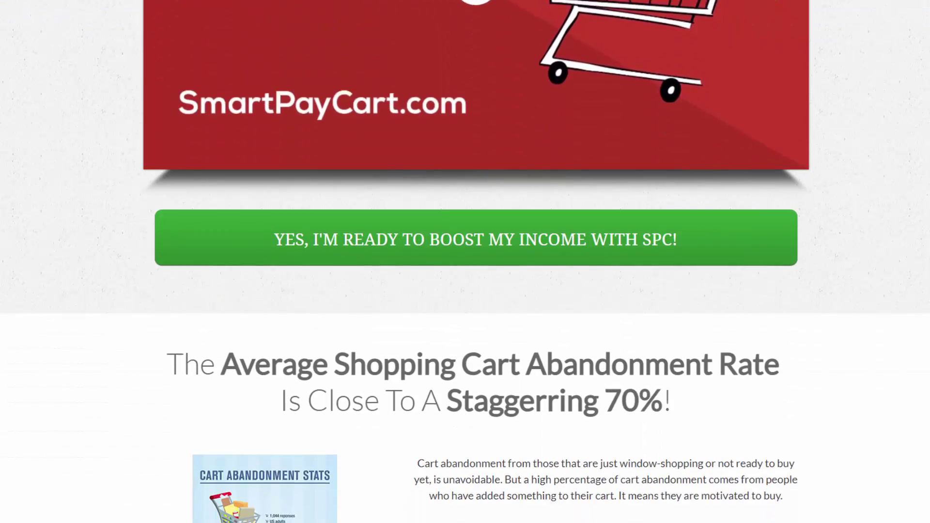
scroll(465, 262, down, 3)
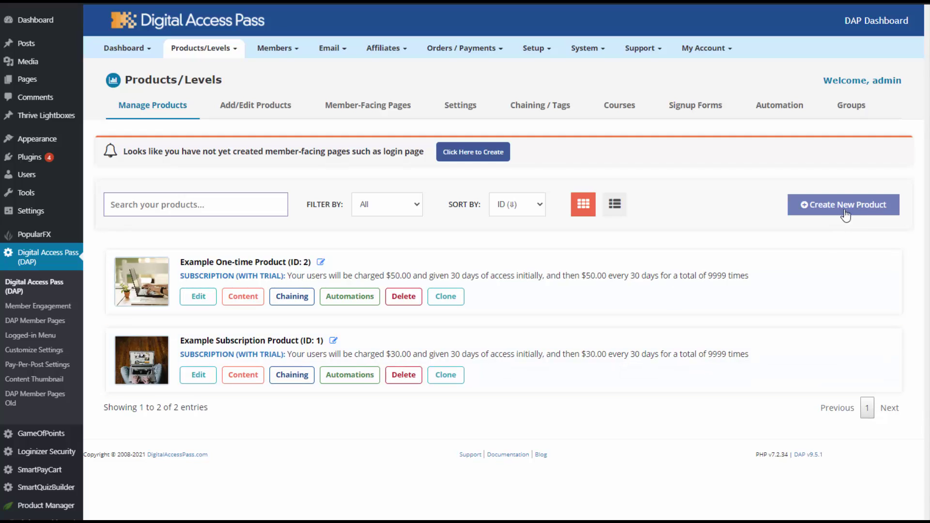
Create a new DAP product titled 'Platinum Membership' and save its general settings.
click(863, 215)
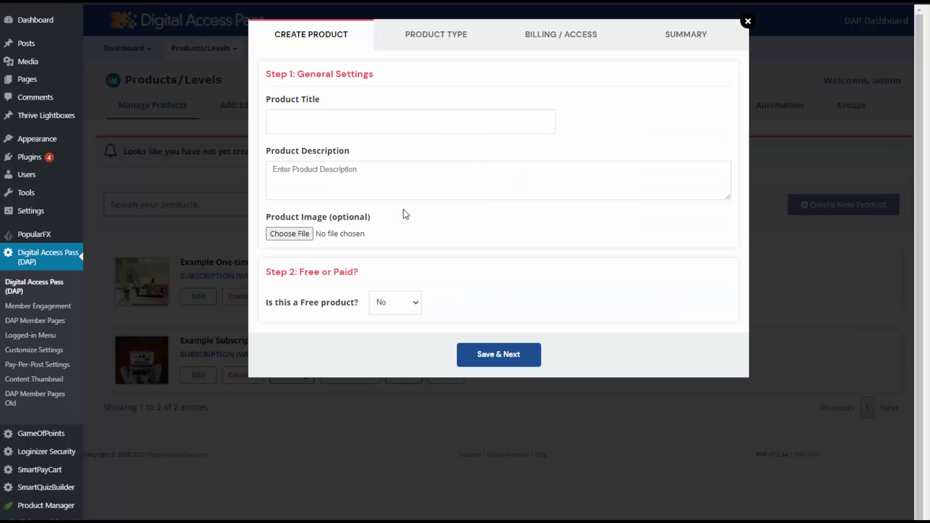
click(363, 129)
text(Platinum Membership)
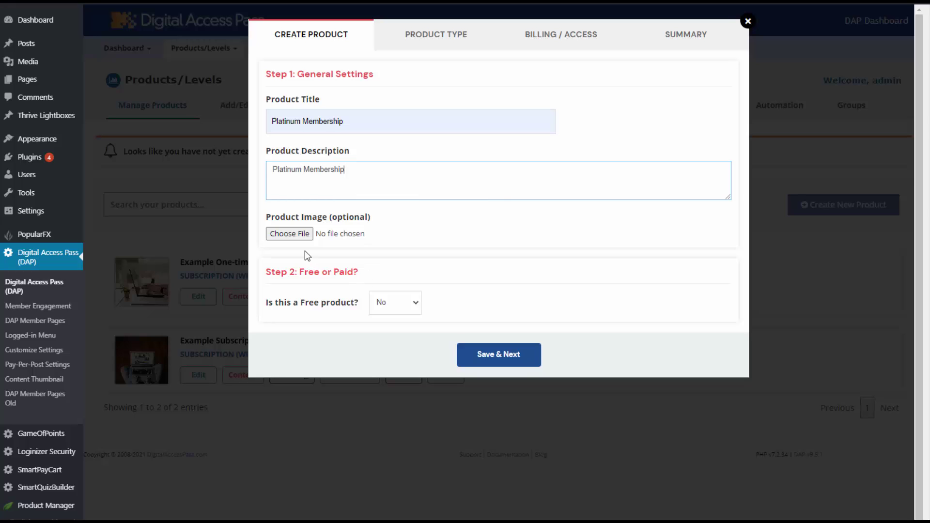
click(499, 355)
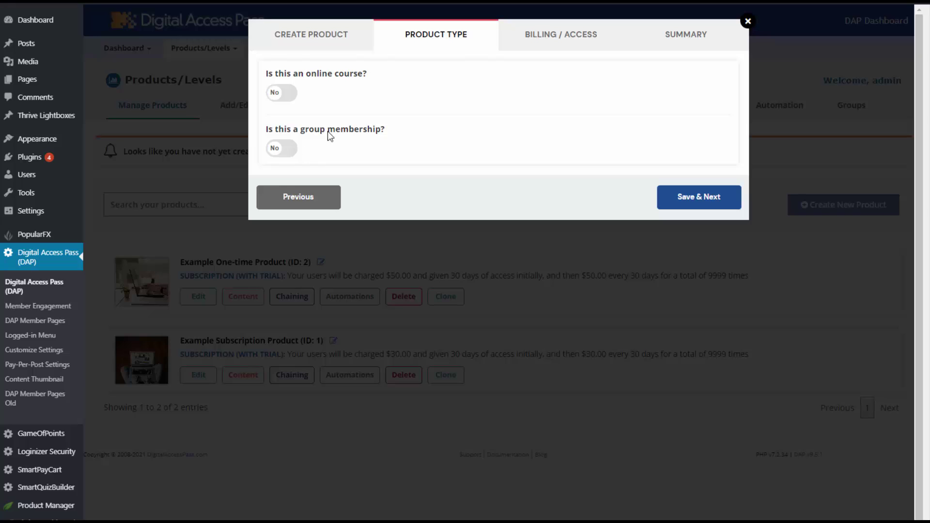
Make the product a recurring subscription at 30 per month and save the billing.
click(554, 48)
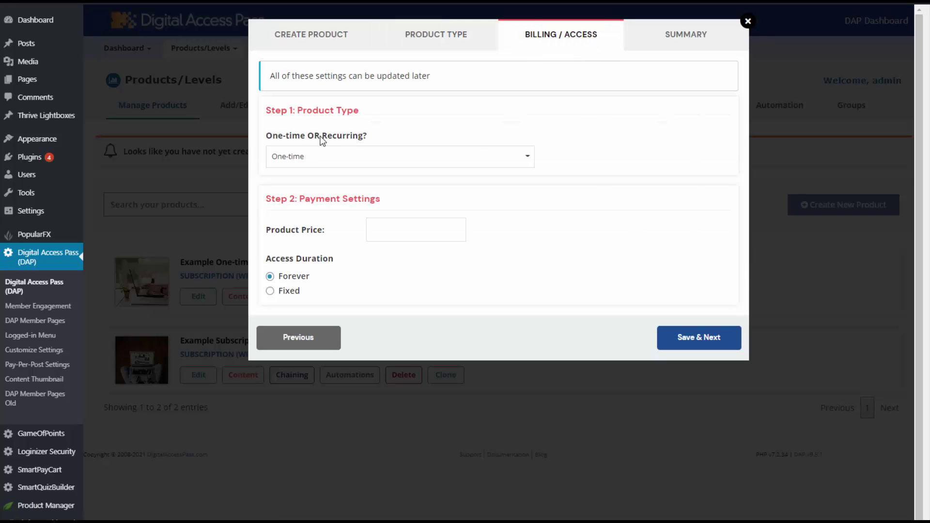
click(369, 157)
click(317, 198)
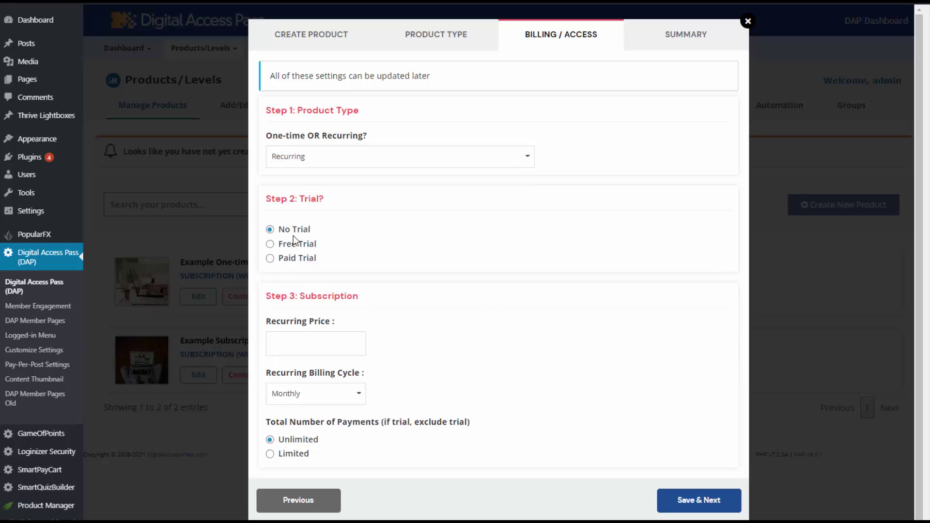
click(315, 349)
text(30)
click(699, 501)
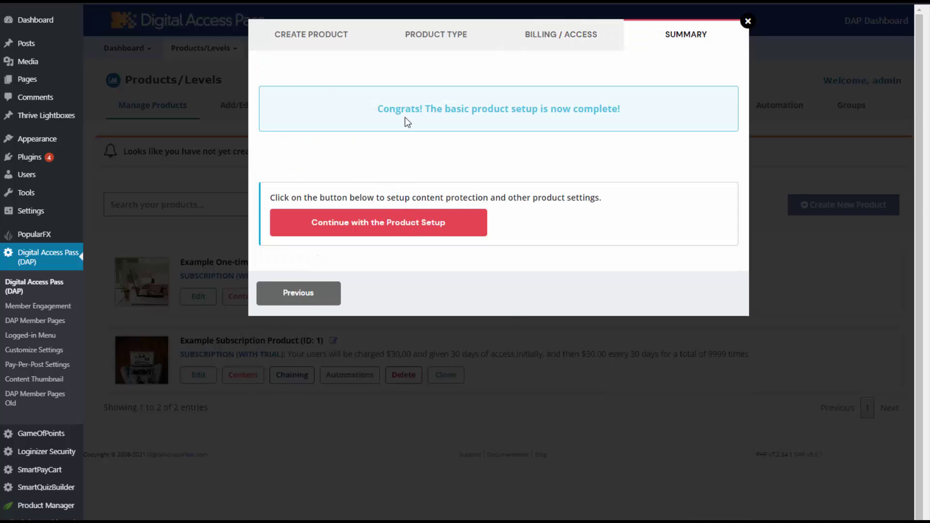
click(408, 228)
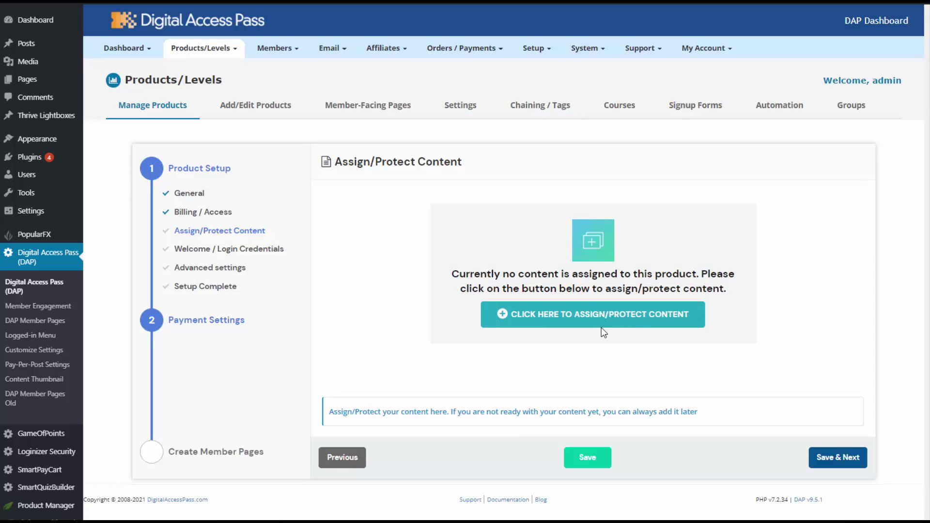
Go through the product's welcome, login credentials and advanced settings, including the post-login redirect, and submit.
click(243, 248)
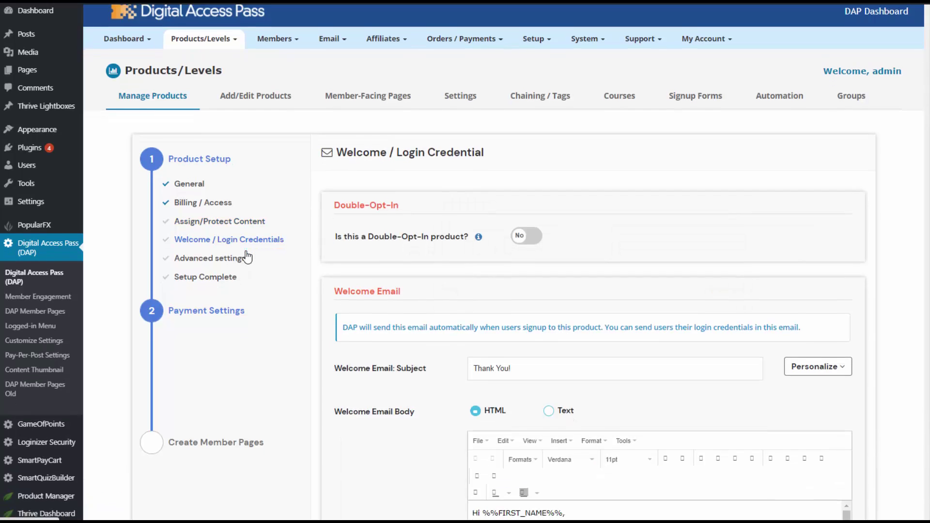
scroll(225, 257, down, 1)
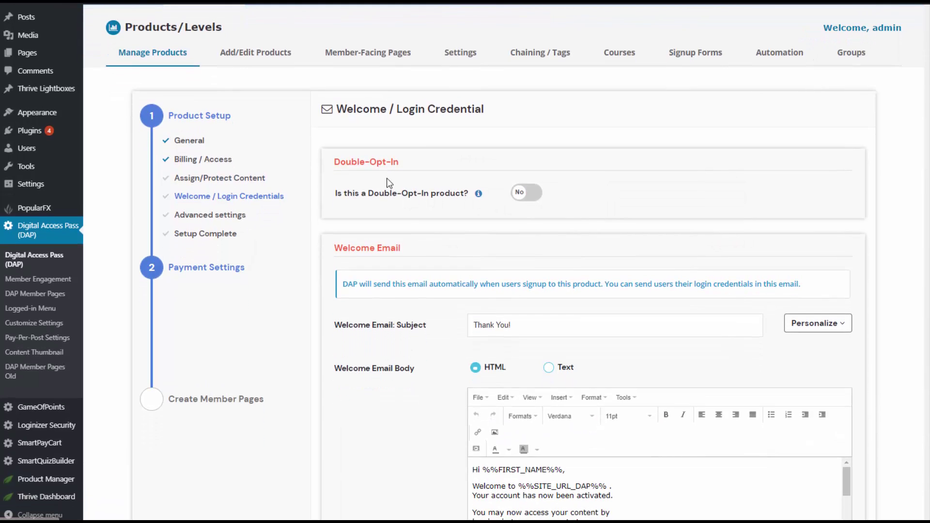
click(212, 216)
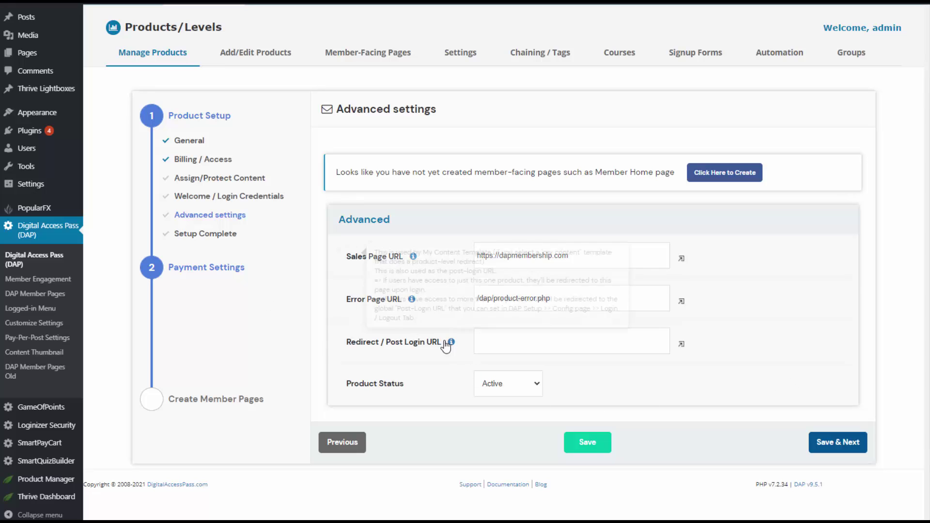
mouse_move(448, 344)
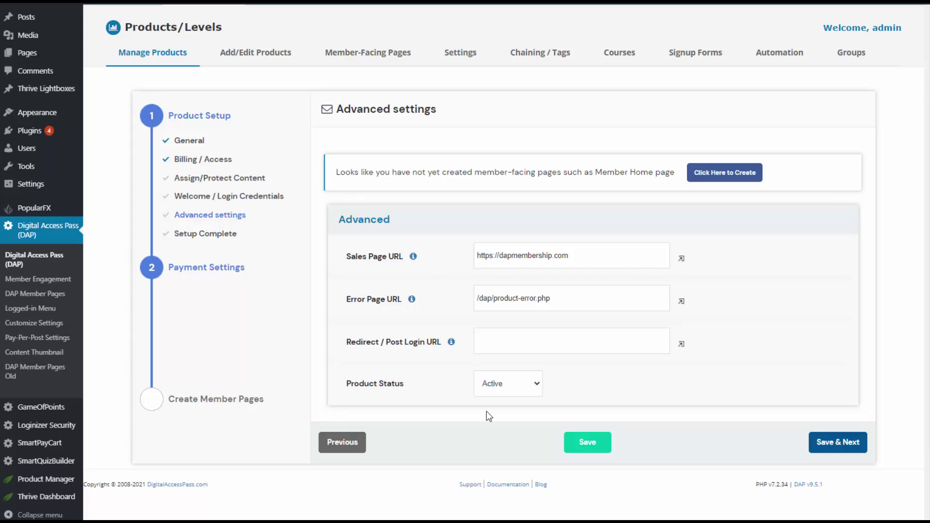
click(639, 350)
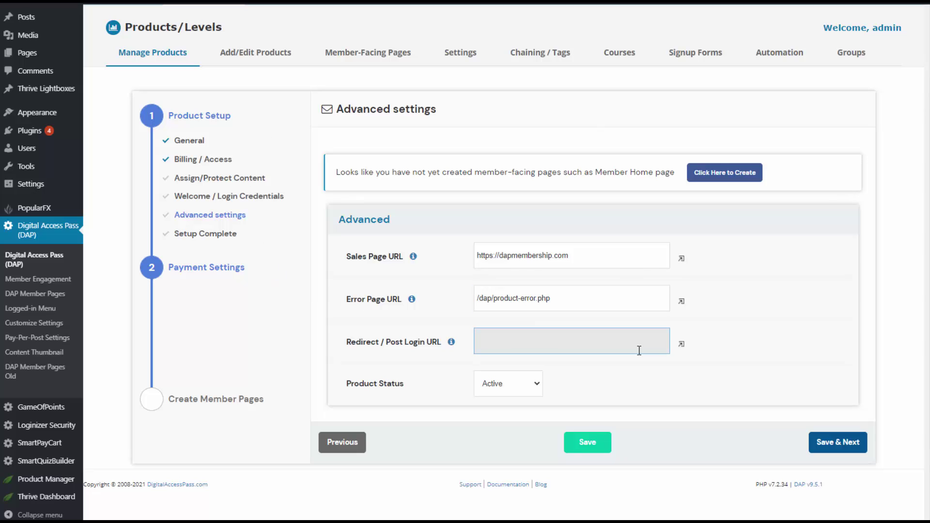
key(Return)
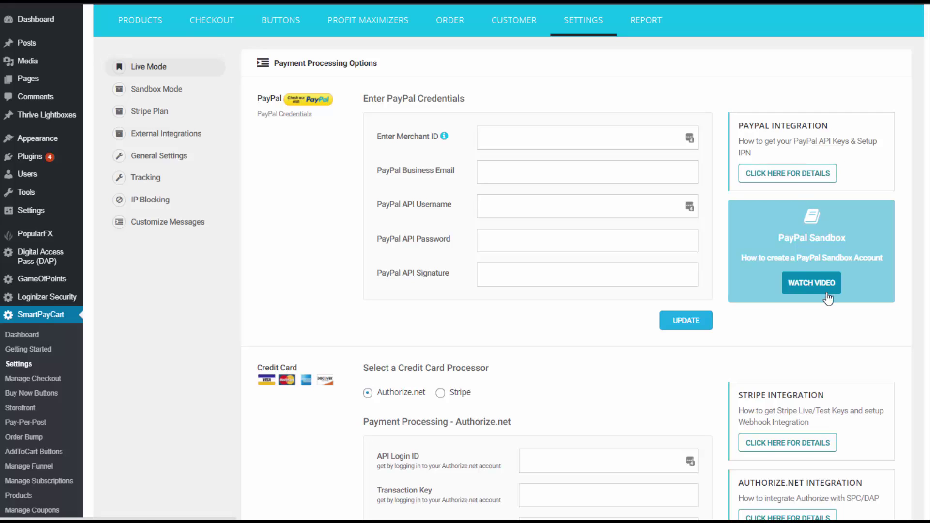
Switch the SmartPayCart credit card processor to Stripe and confirm the change.
scroll(774, 293, down, 2)
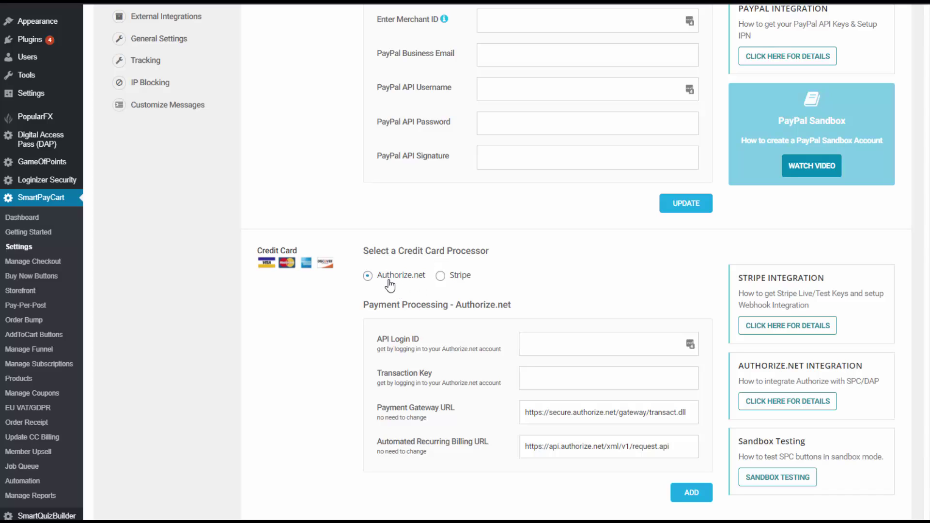
click(440, 275)
click(579, 326)
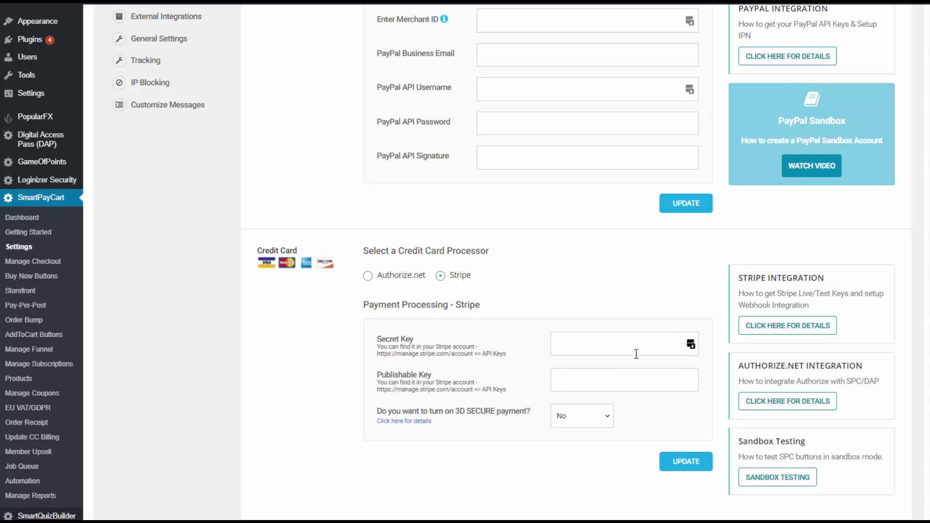
scroll(324, 312, up, 2)
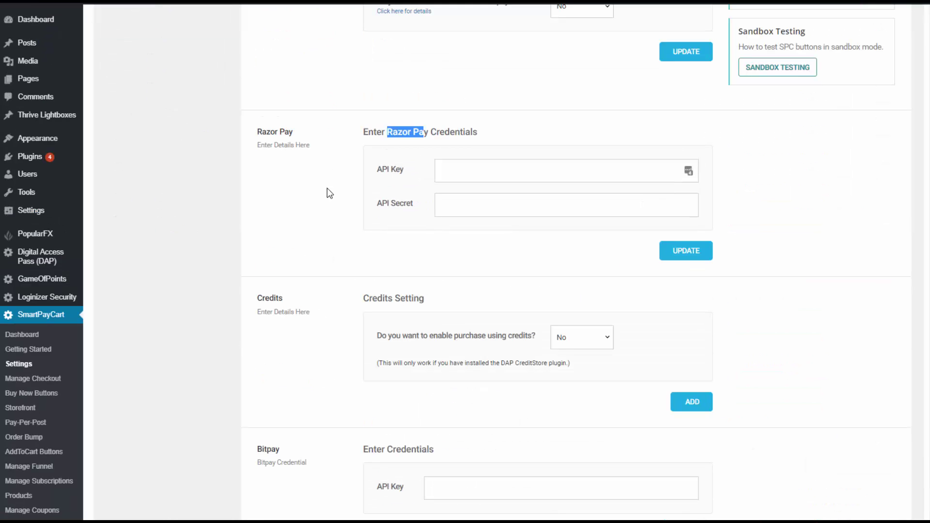
click(327, 193)
Scroll through the Razor Pay, Credits, Bitpay and Coin Payments settings.
scroll(370, 271, down, 2)
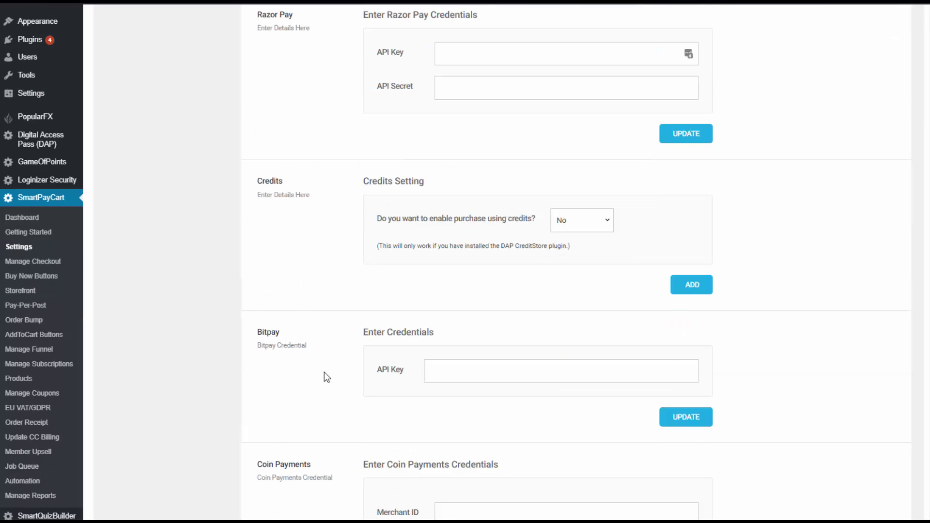
scroll(324, 377, down, 1)
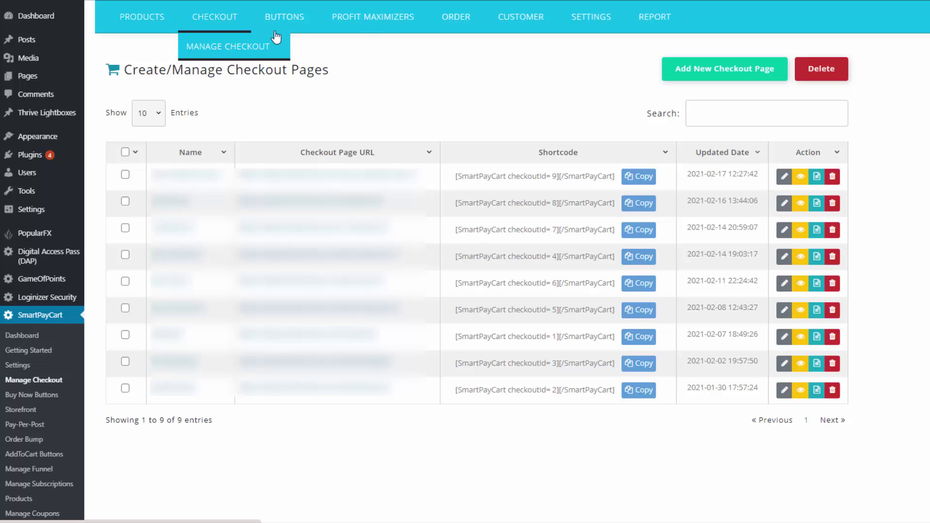
Start adding a new SmartPayCart checkout page named checkout-demo.
mouse_move(294, 19)
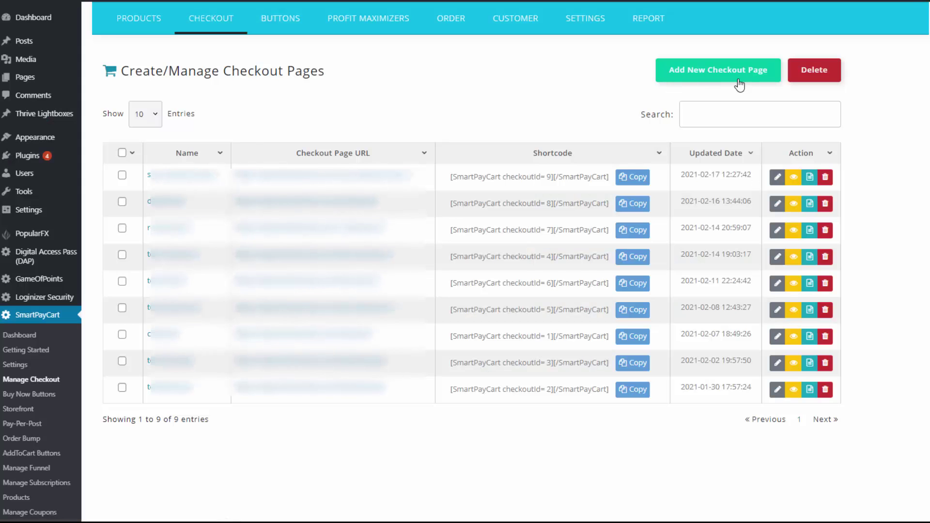
click(736, 81)
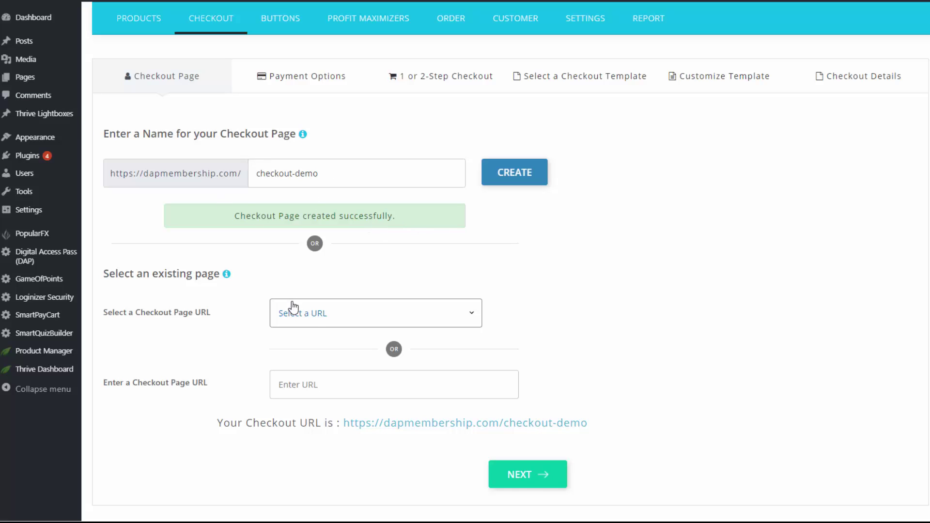
Enable PayPal and Stripe as the checkout's payment methods and save them.
click(543, 472)
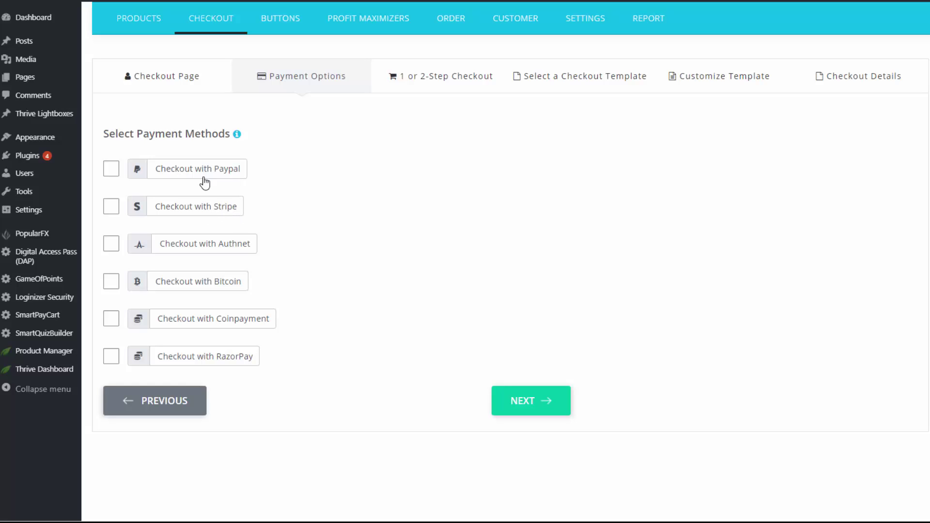
click(112, 170)
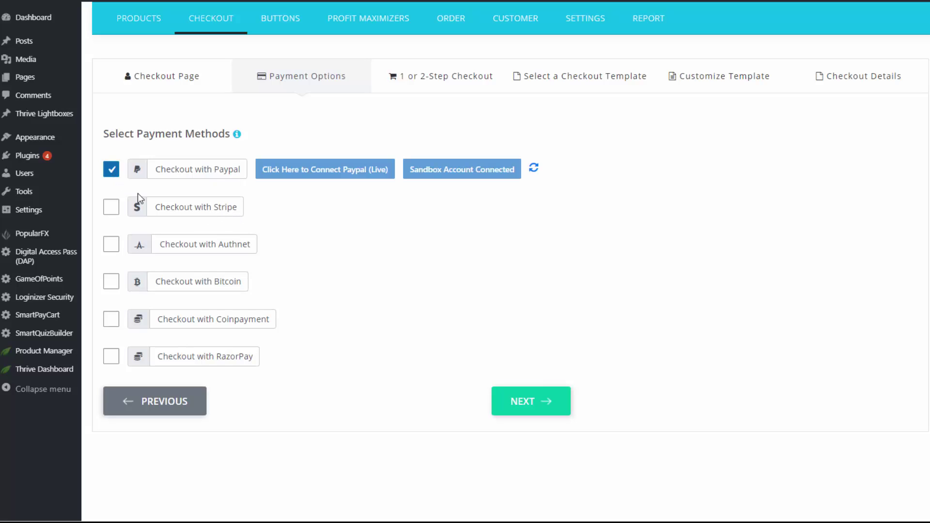
click(111, 208)
click(528, 401)
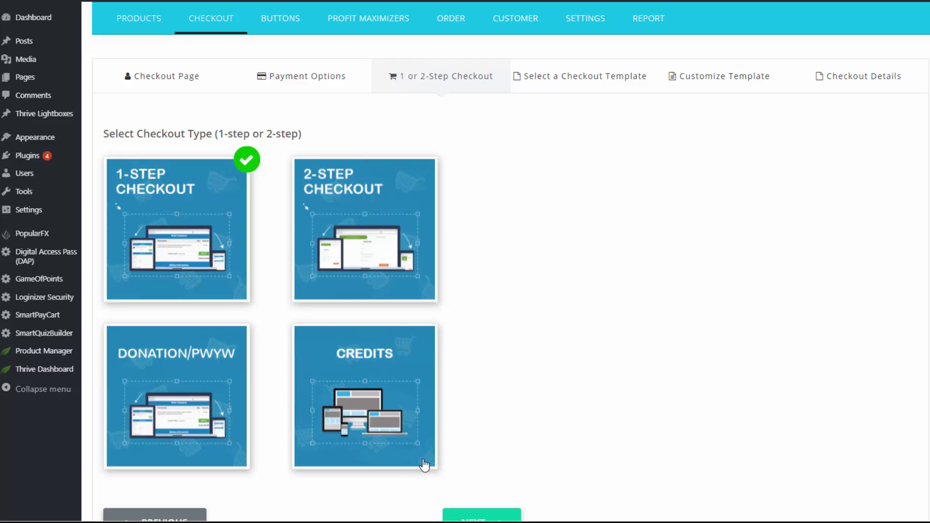
mouse_move(26, 285)
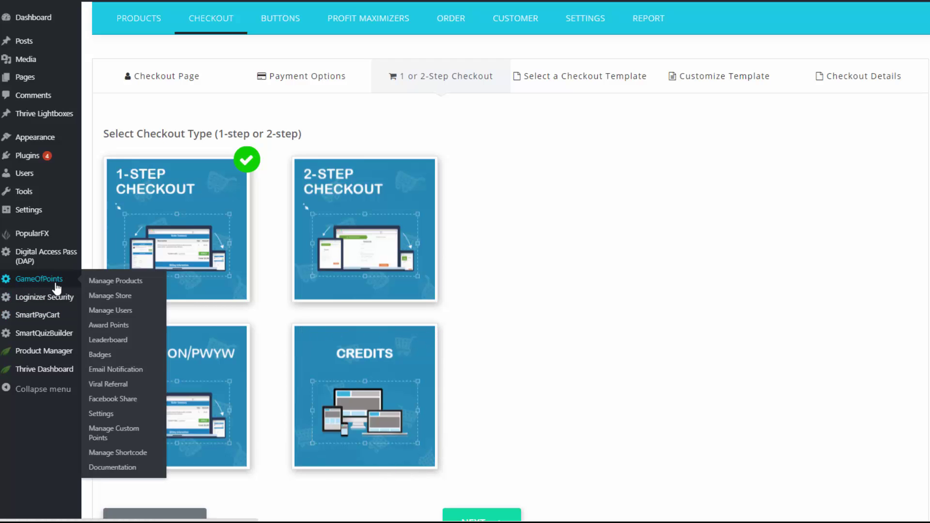